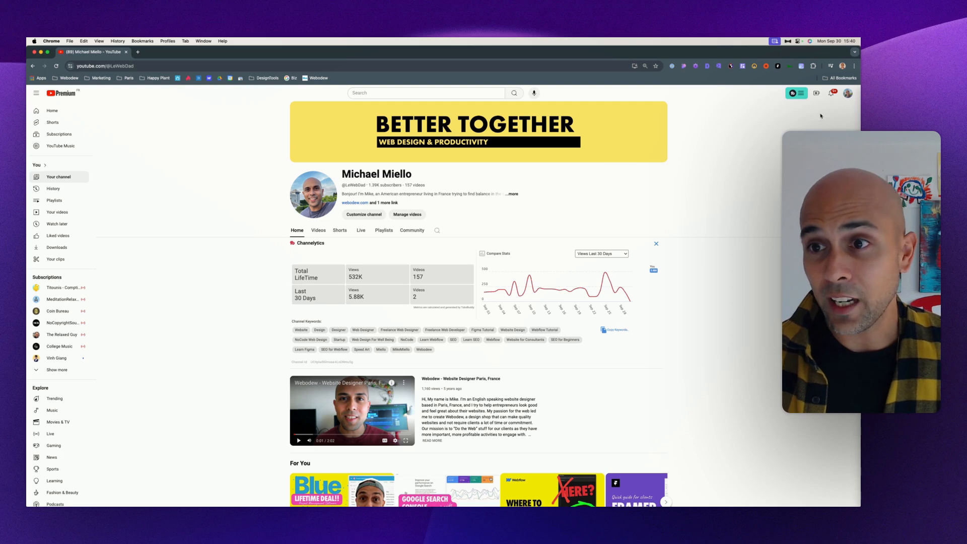
# Go from the account menu into YouTube Studio and reach Settings > Permissions.
pyautogui.click(846, 93)
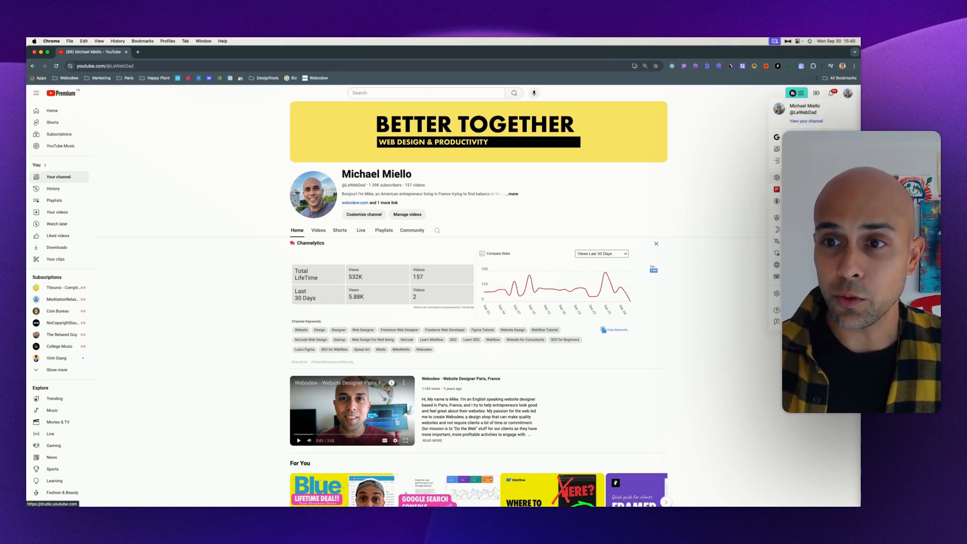
pyautogui.click(808, 177)
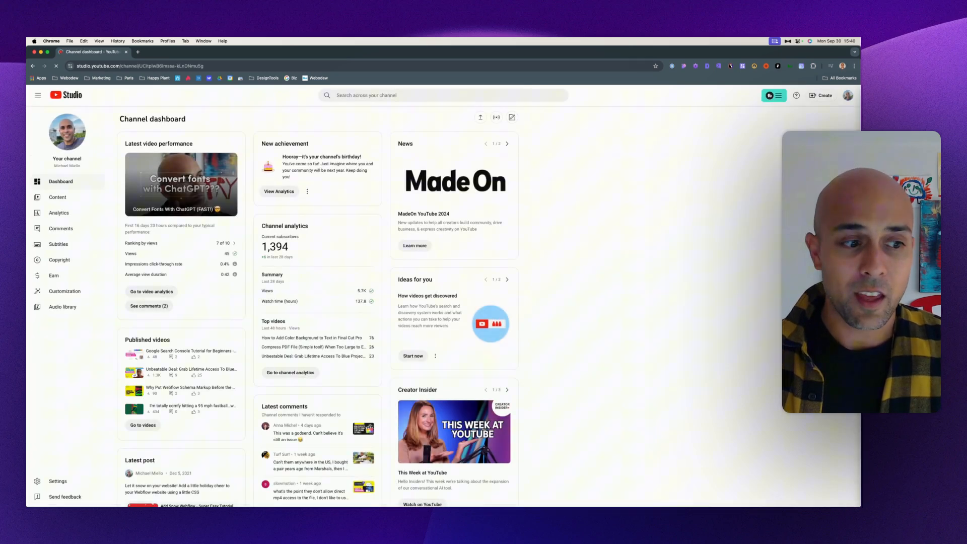
pyautogui.click(70, 480)
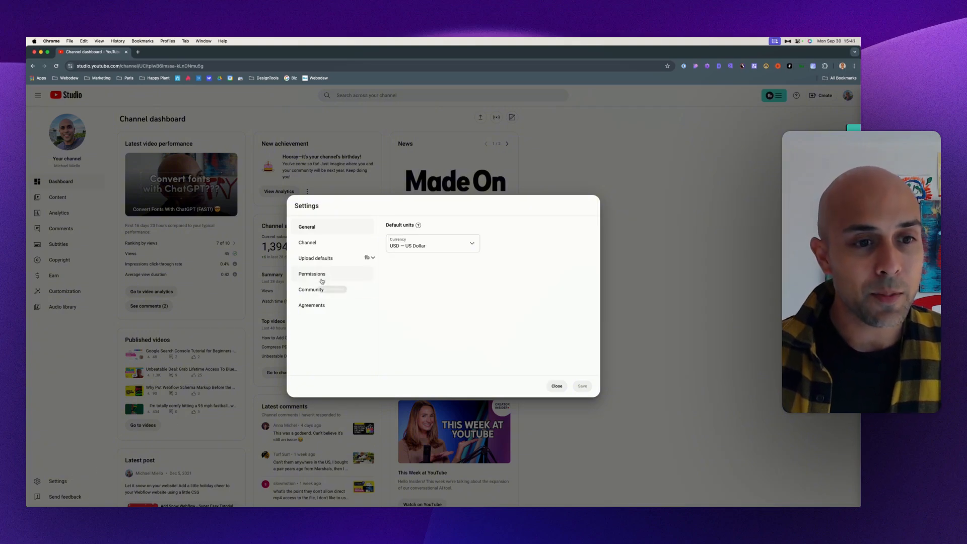
pyautogui.click(322, 275)
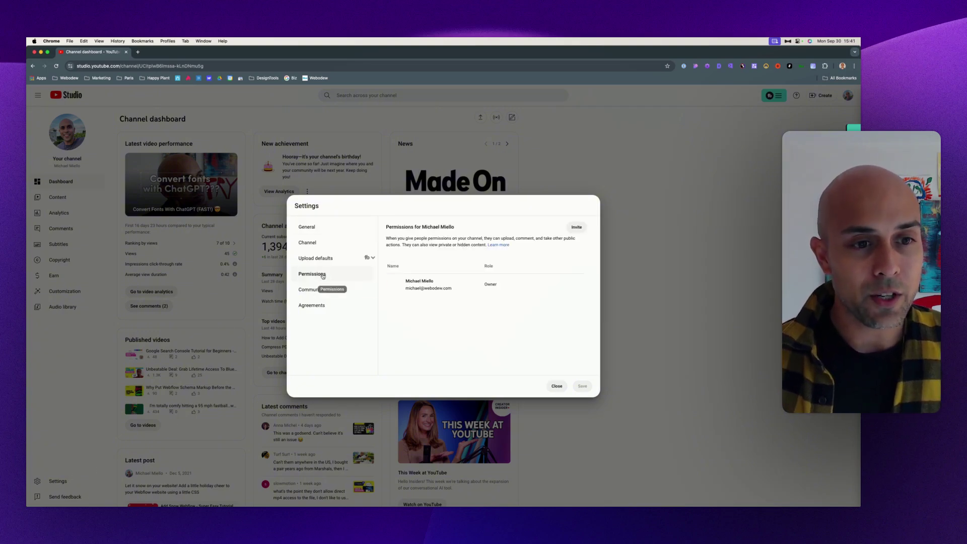
# Start an invite so the email and access fields appear.
pyautogui.click(576, 227)
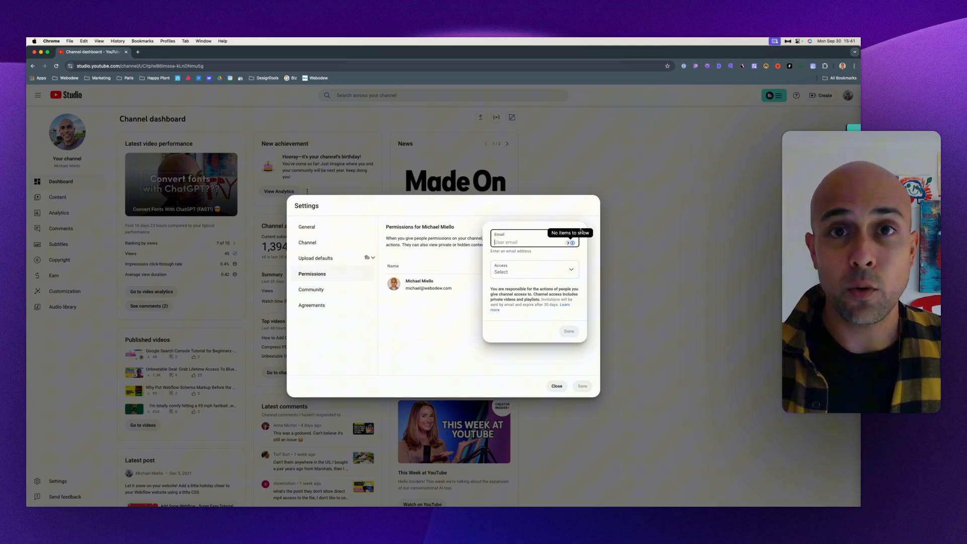
# Reveal the access role list, from Manager to Viewer (limited).
pyautogui.click(511, 268)
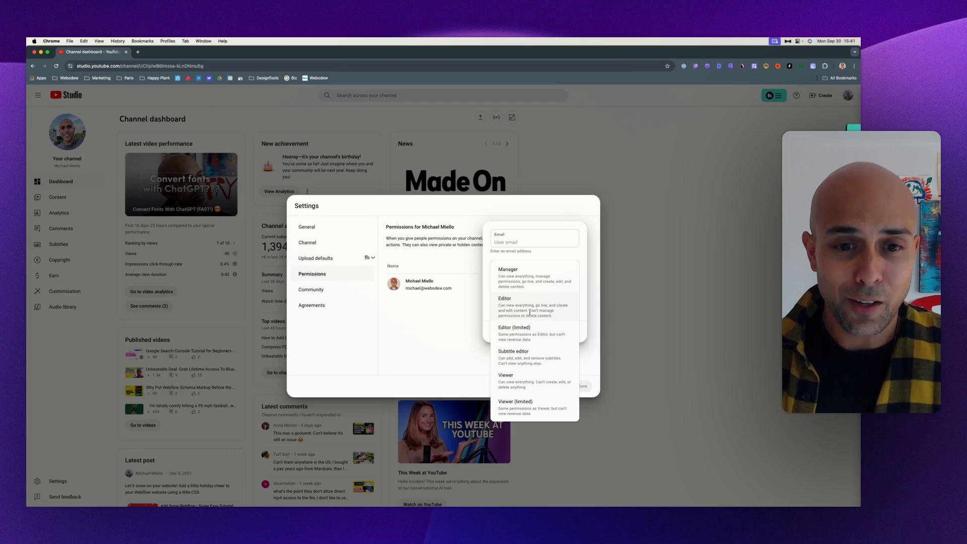
# Dismiss the role list without choosing a role, leaving access unset.
pyautogui.click(472, 328)
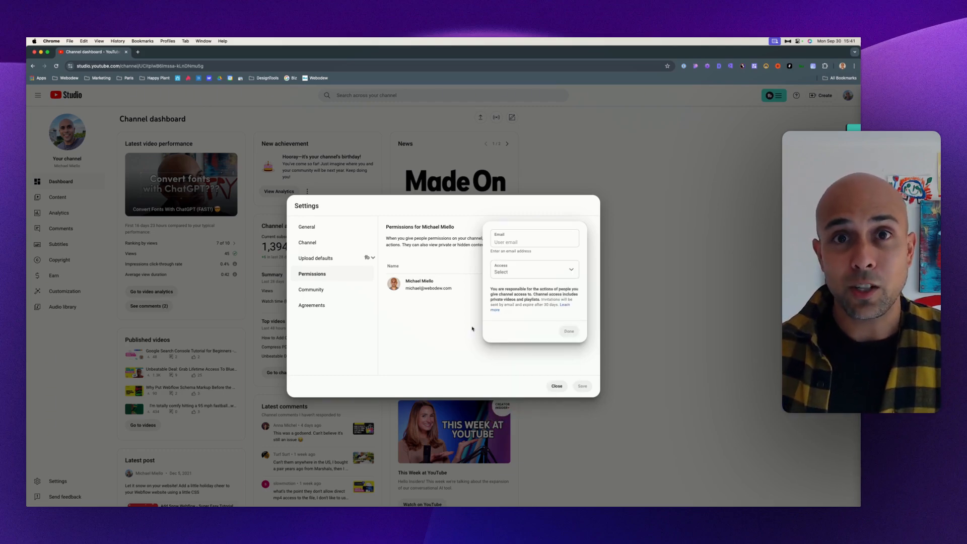